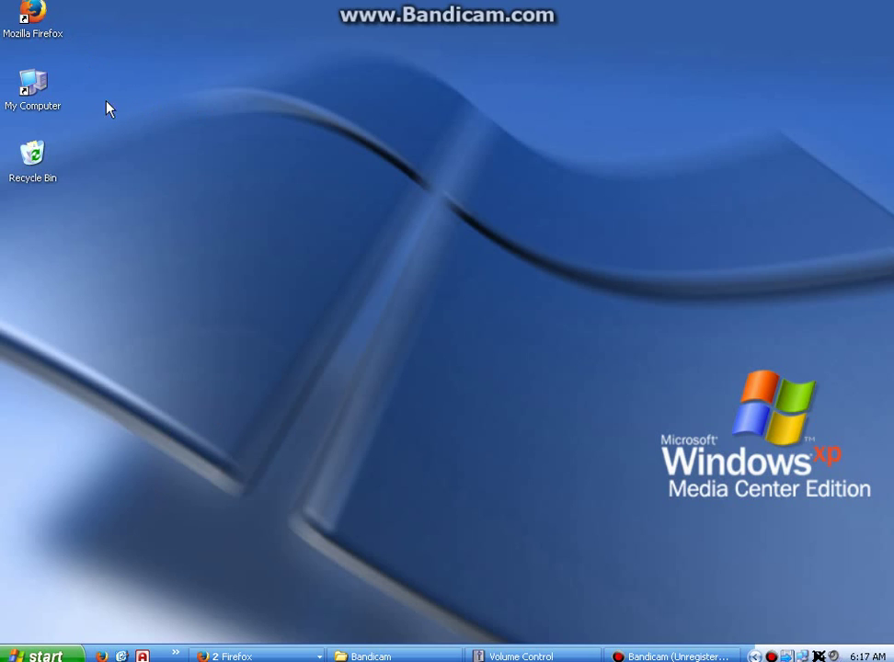
# Step: Open Computer Management with the Manage command on My Computer's shortcut menu
pyautogui.rightClick(34, 90)
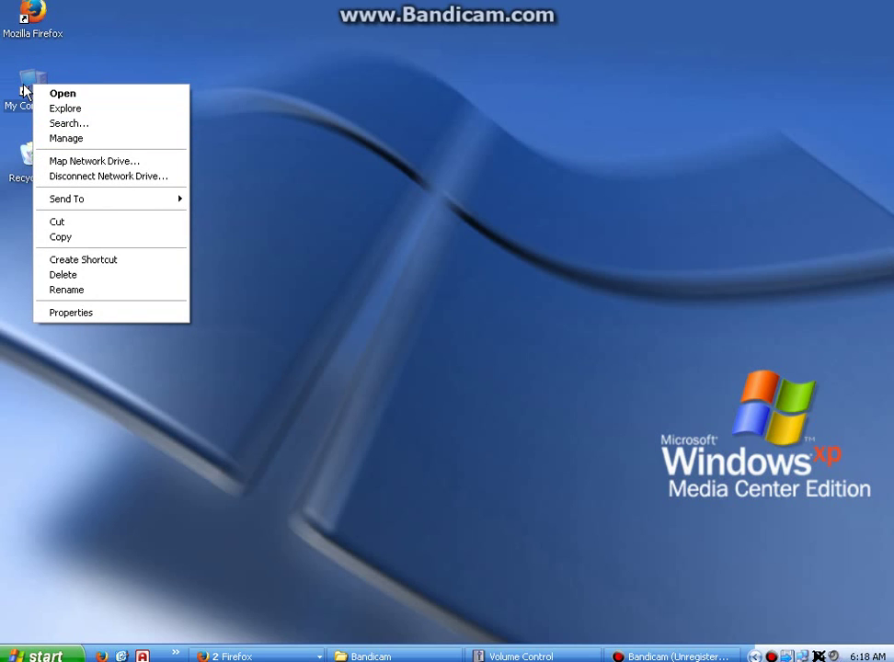
pyautogui.click(72, 140)
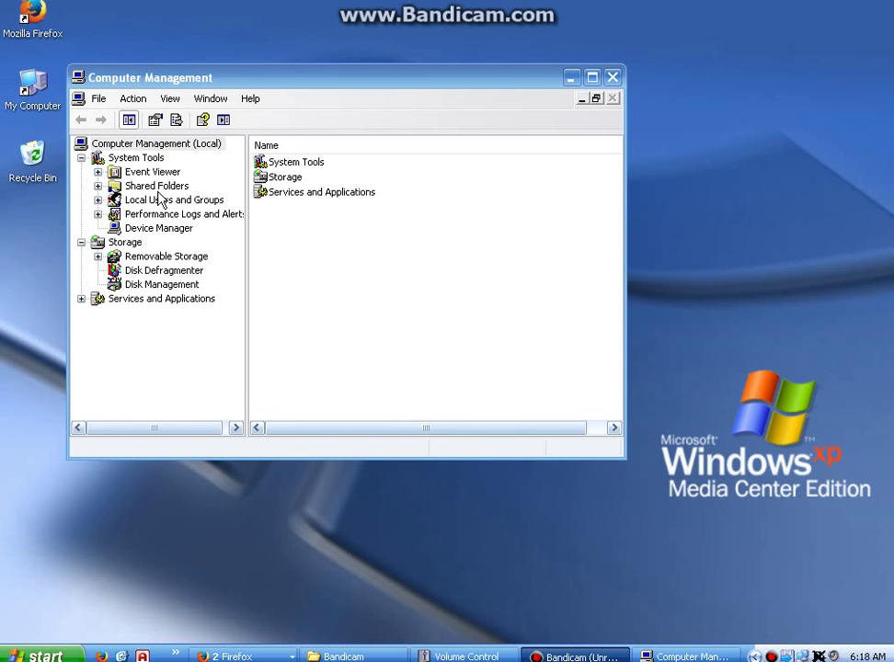
pyautogui.click(160, 229)
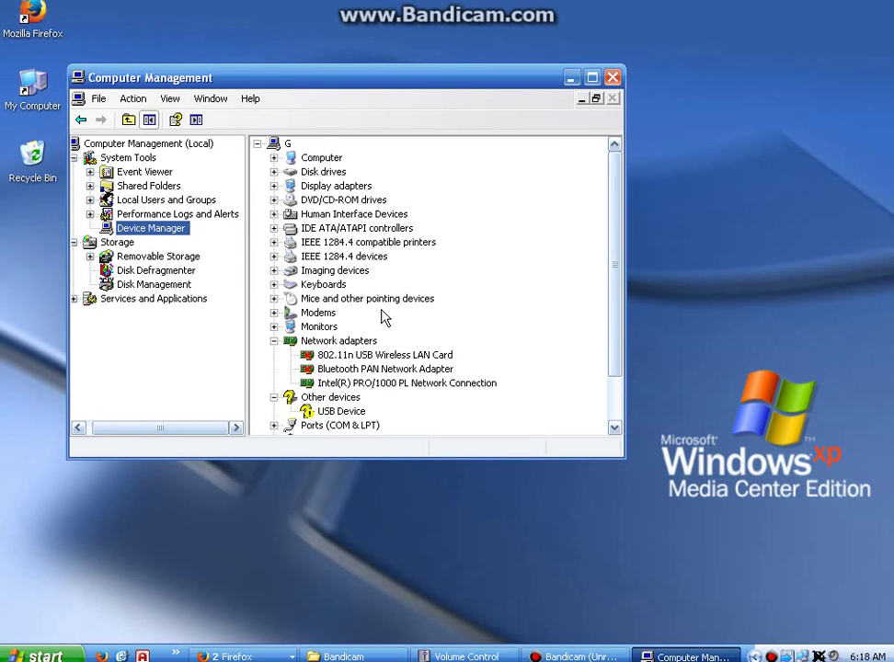
pyautogui.moveTo(618, 290); pyautogui.dragTo(603, 364)
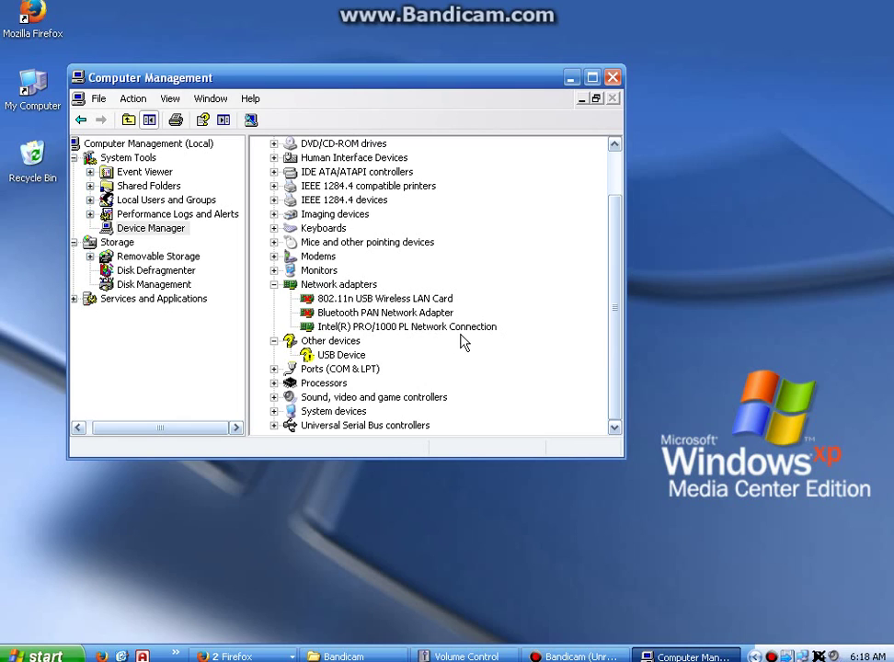
pyautogui.rightClick(373, 328)
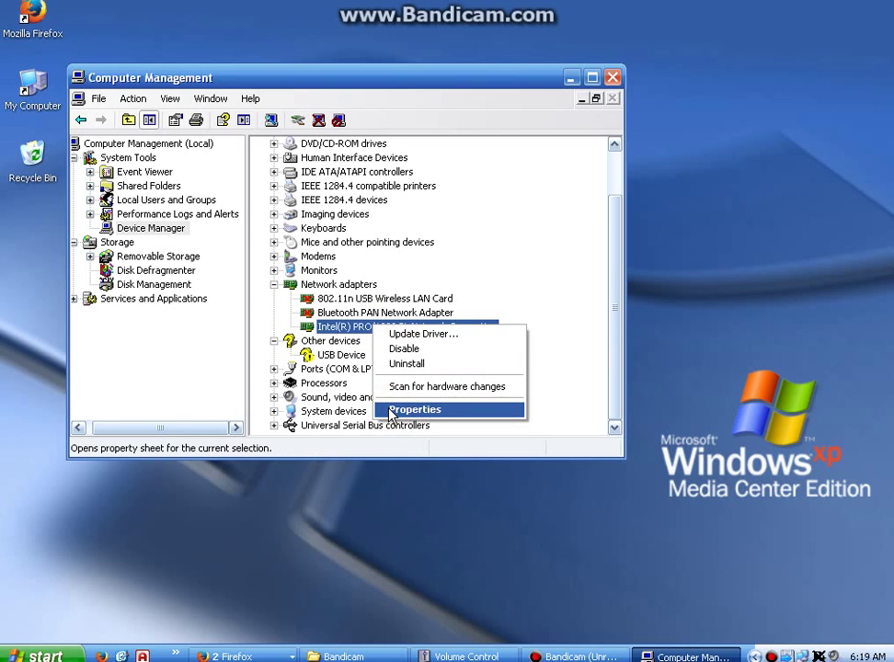
# Step: Open the Intel PRO/1000 PL adapter's properties on its Driver tab
pyautogui.click(390, 411)
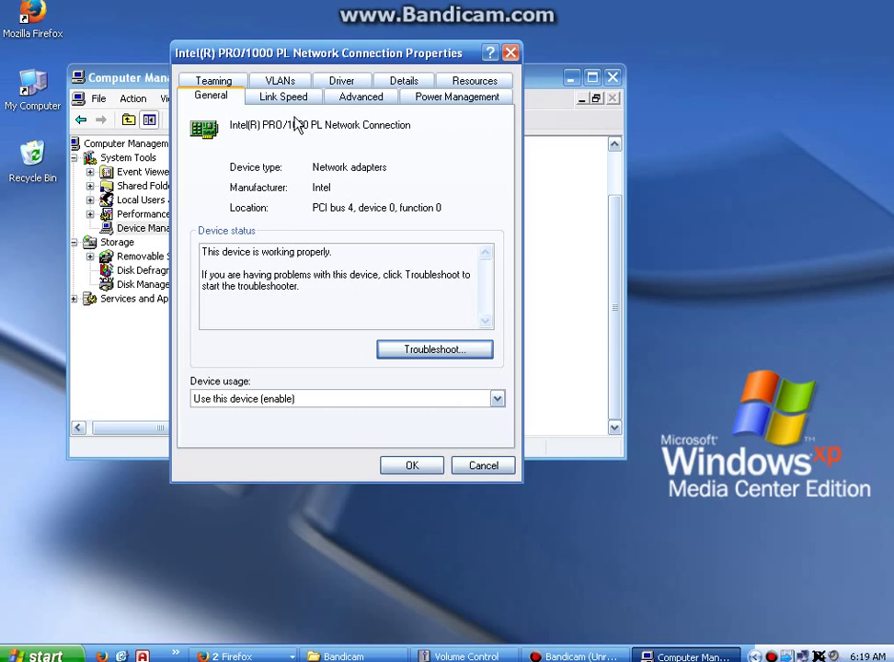
pyautogui.click(405, 82)
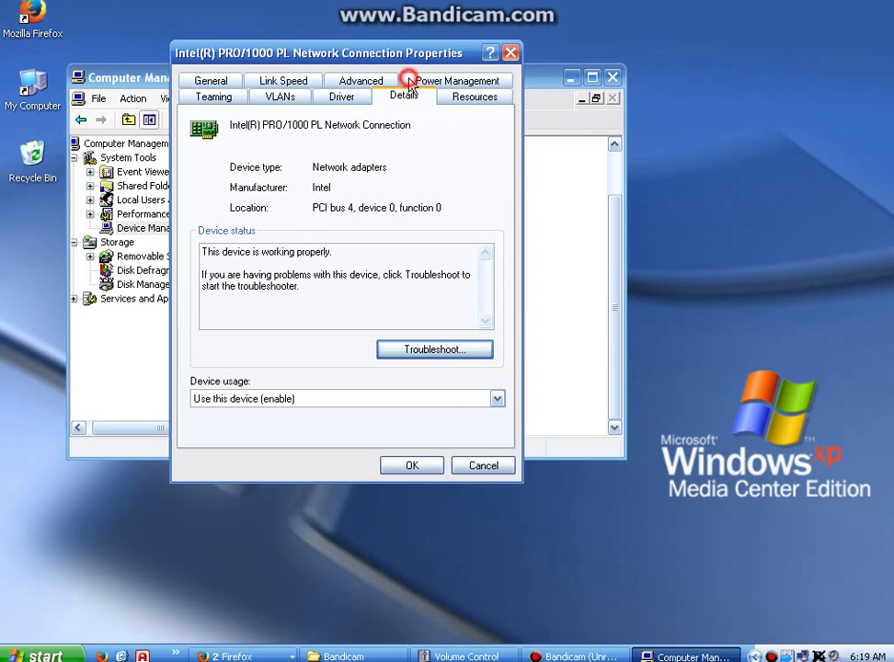
pyautogui.click(342, 96)
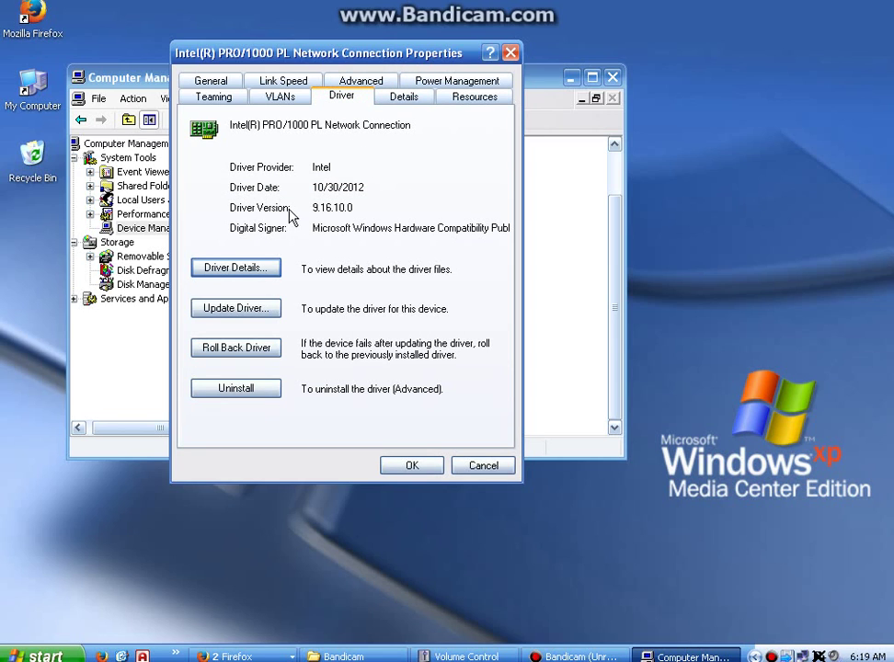
# Step: Select the driver date 10/30/2012, the provider Intel and the Digital Signer text
pyautogui.doubleClick(378, 184)
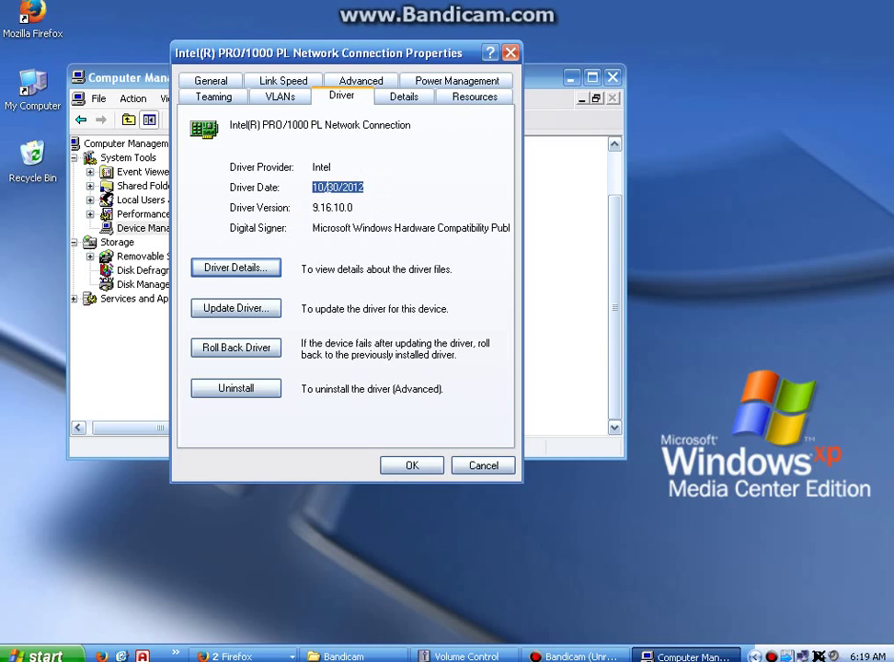
pyautogui.doubleClick(333, 167)
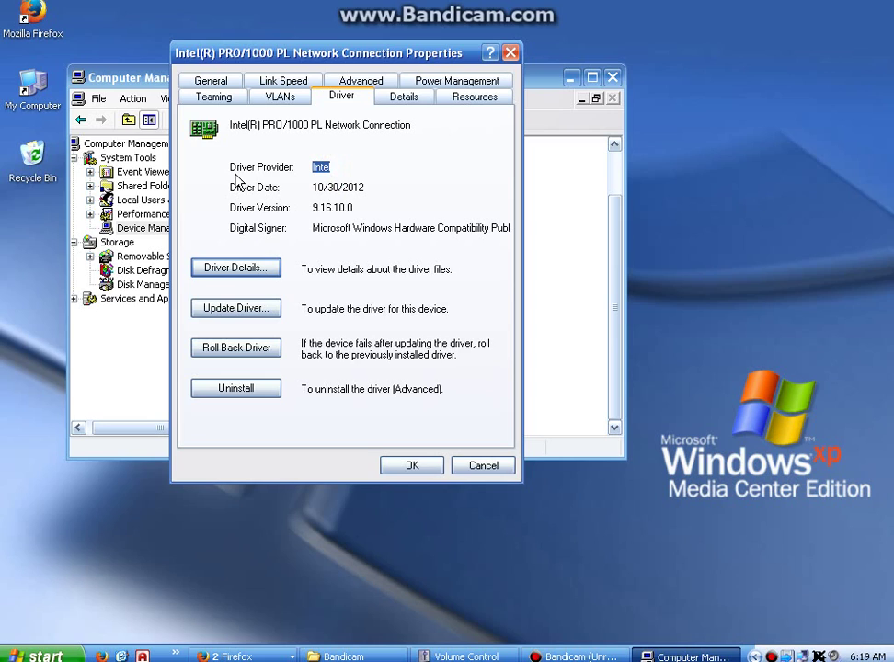
pyautogui.moveTo(316, 228); pyautogui.dragTo(520, 231)
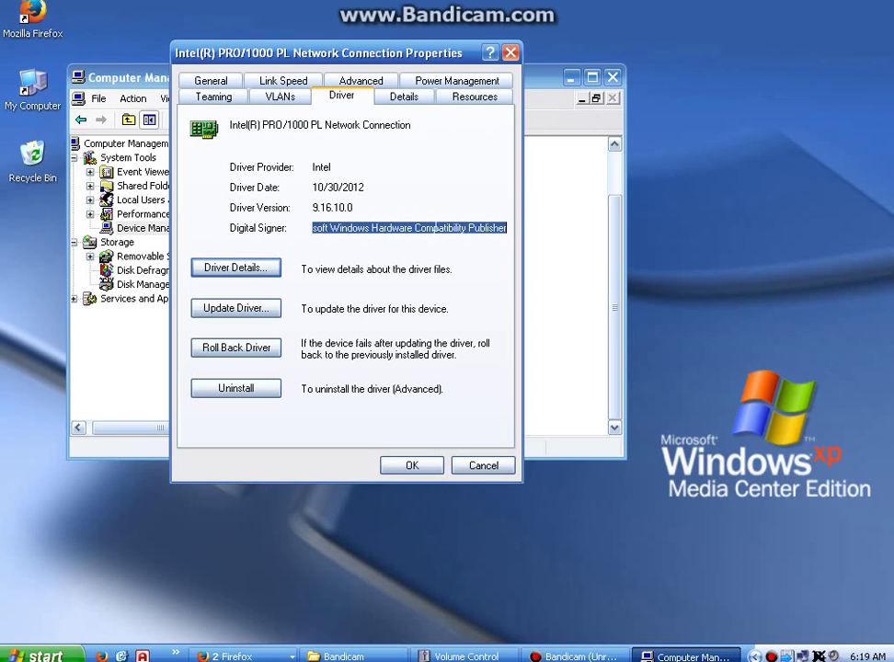
pyautogui.moveTo(429, 228); pyautogui.dragTo(258, 235)
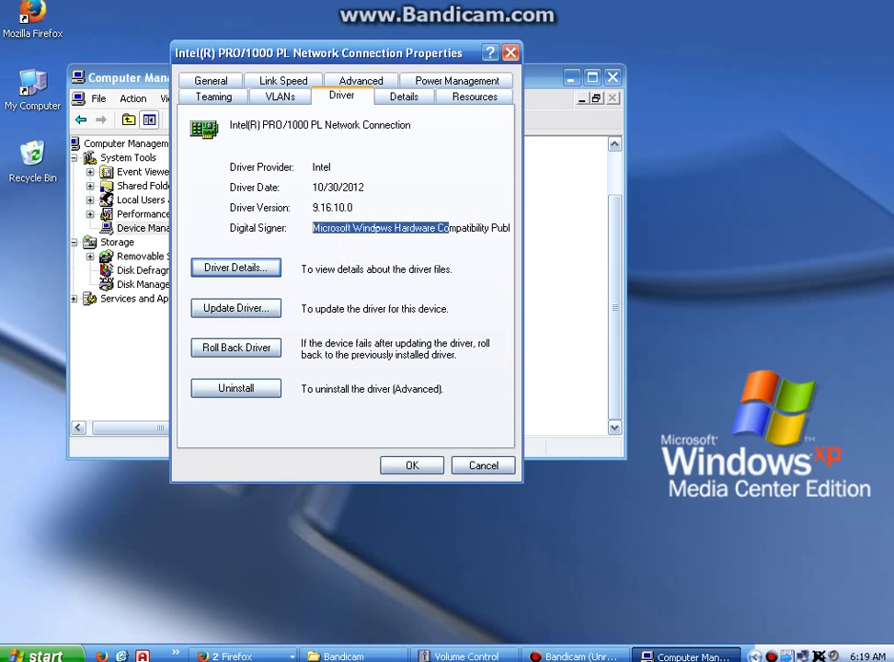
pyautogui.moveTo(377, 228); pyautogui.dragTo(532, 241)
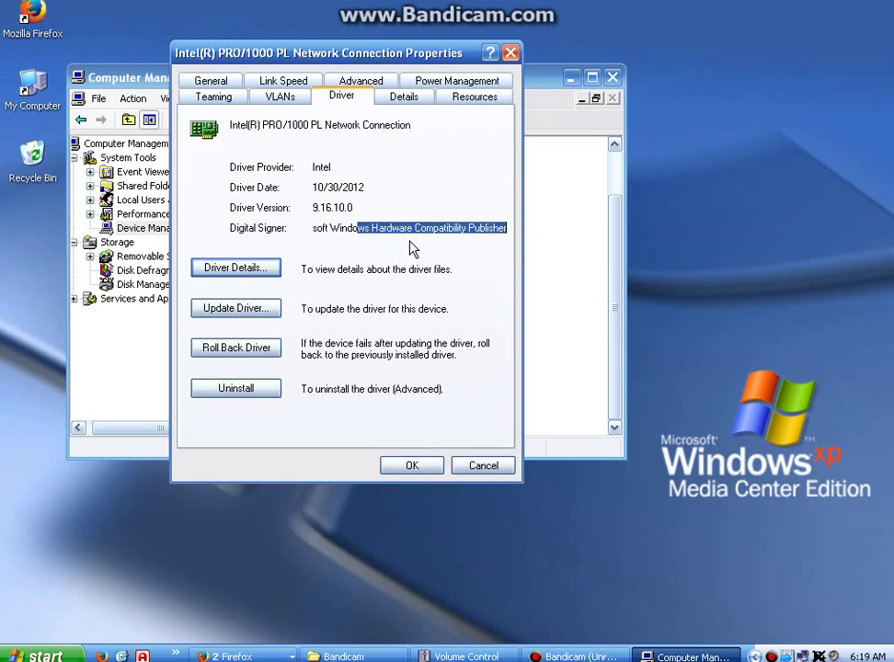
pyautogui.click(392, 229)
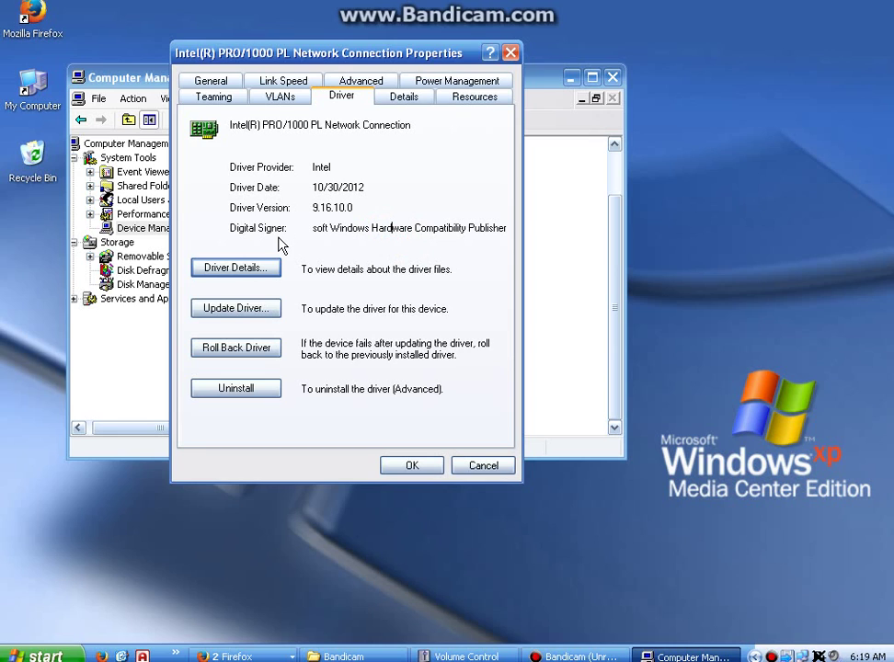
# Step: Review driver files NicInstE.dll, NicCo2.dll, e1e5132.din, e1000msg.dll and e1e5132.sys, then close the list
pyautogui.click(252, 269)
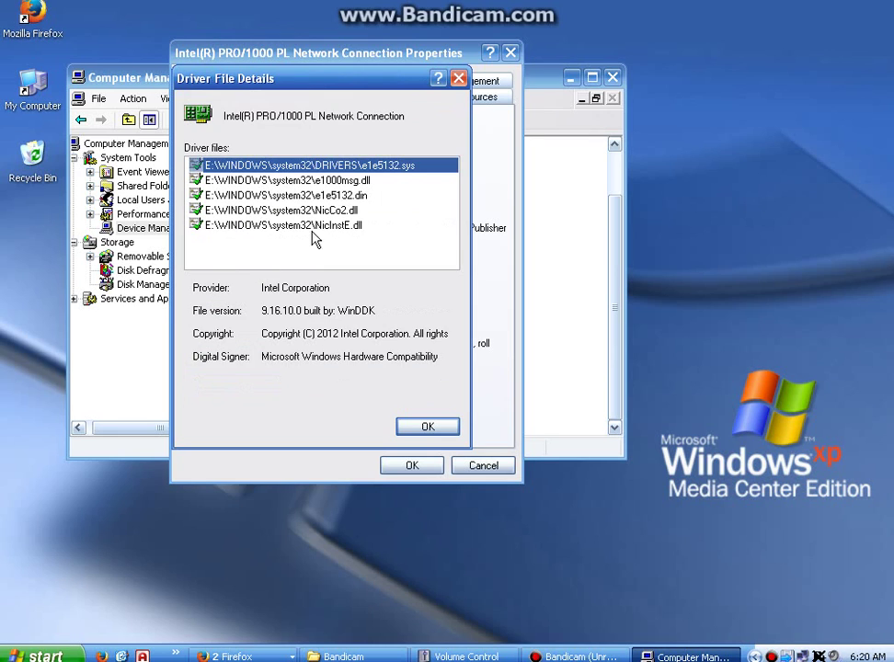
pyautogui.click(322, 226)
pyautogui.click(355, 209)
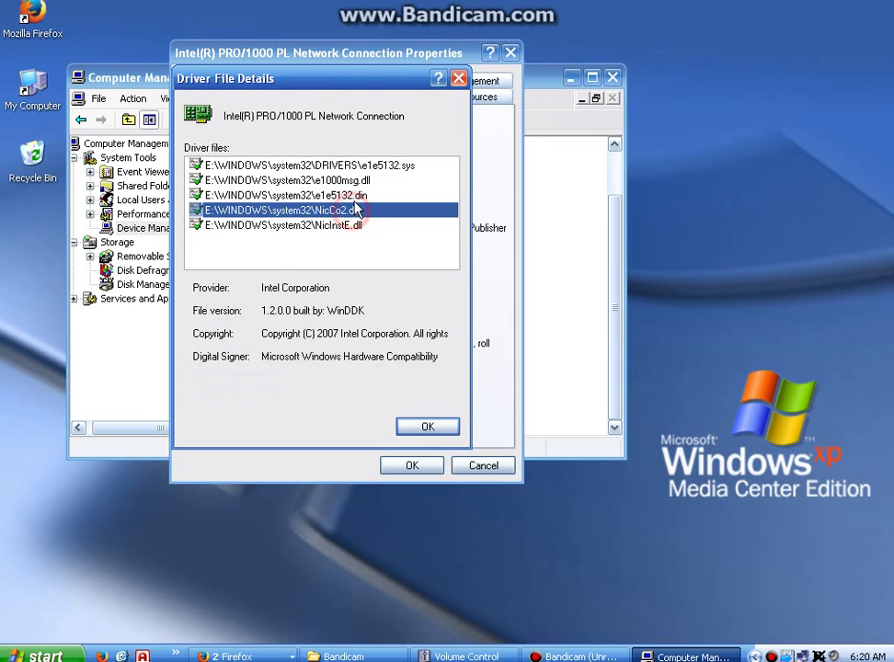
pyautogui.click(359, 195)
pyautogui.click(357, 180)
pyautogui.click(373, 166)
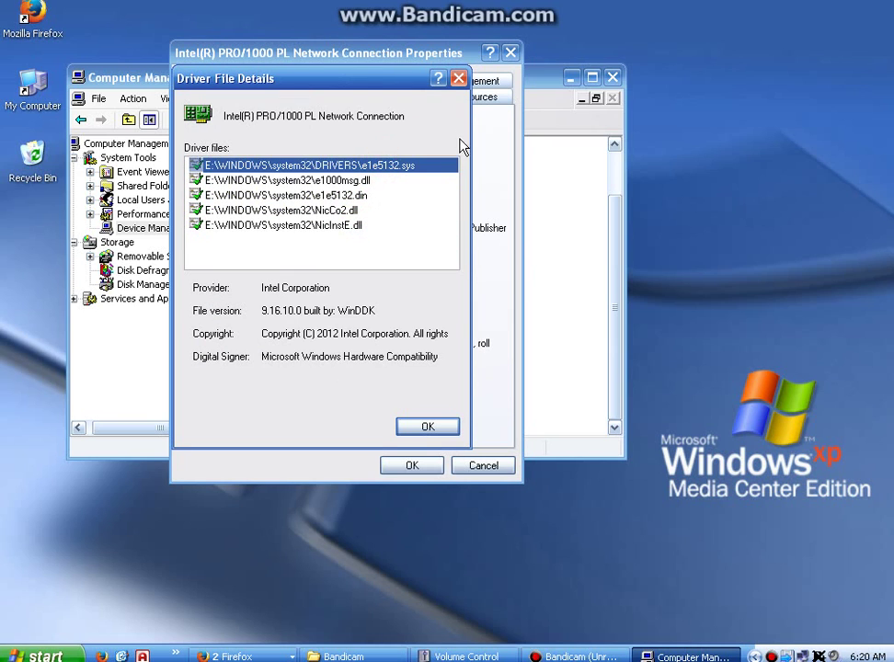
pyautogui.click(458, 79)
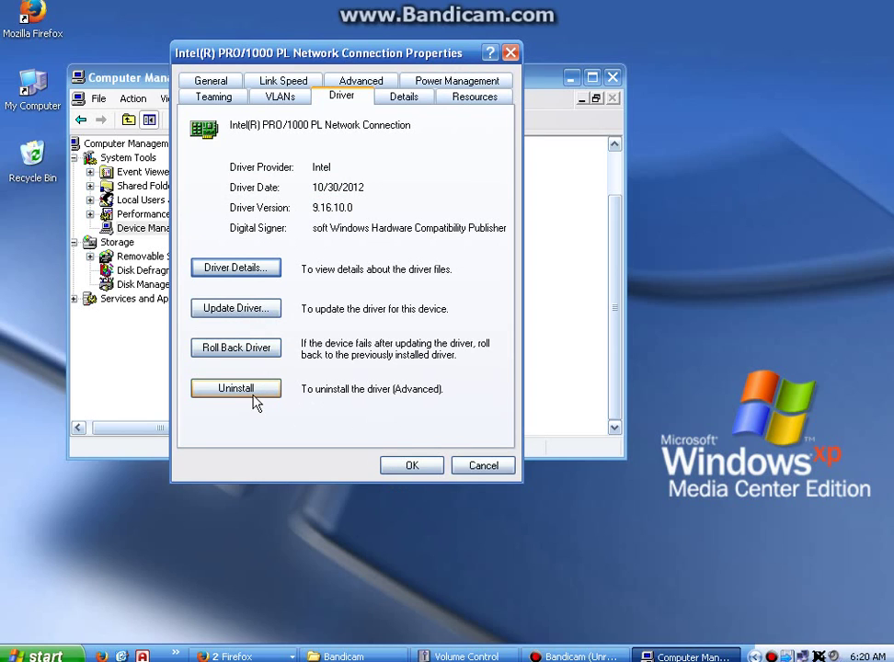
# Step: Cancel the adapter properties and expand Sound, video and game controllers
pyautogui.click(480, 466)
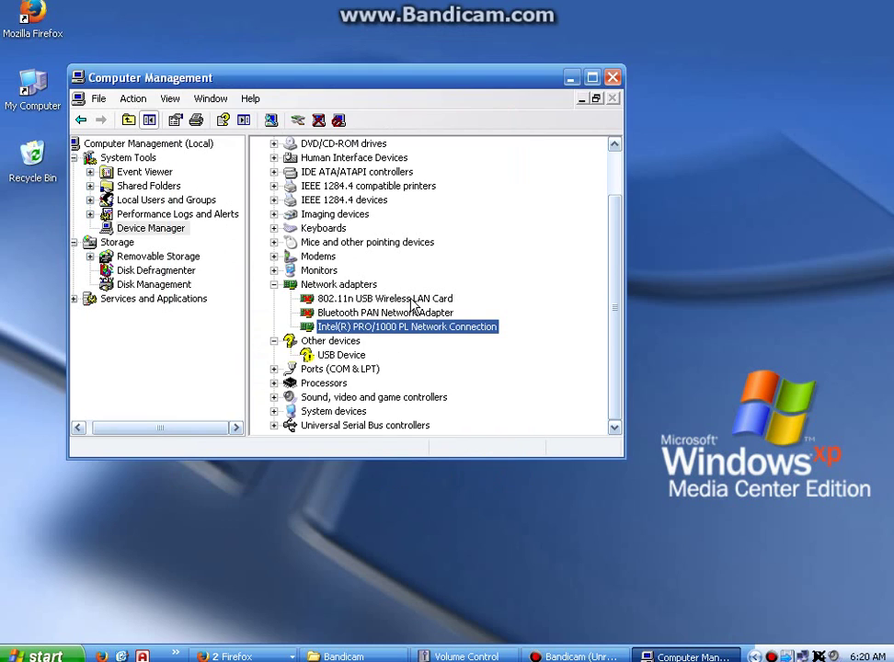
pyautogui.moveTo(619, 273)
pyautogui.mouseDown()
pyautogui.moveTo(618, 256)
pyautogui.moveTo(619, 263)
pyautogui.mouseUp()
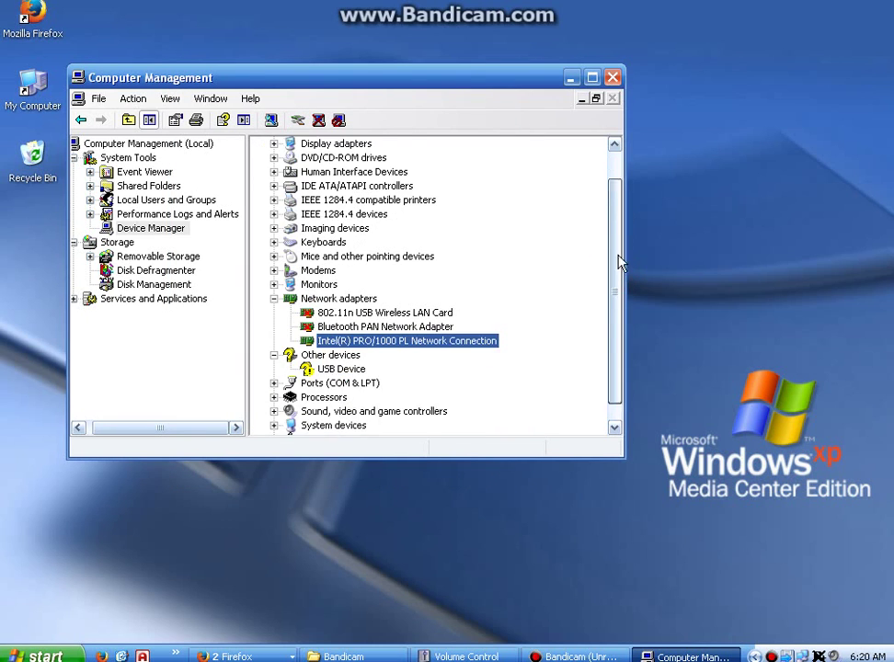
pyautogui.scroll(-1, 498, 330)
pyautogui.doubleClick(378, 400)
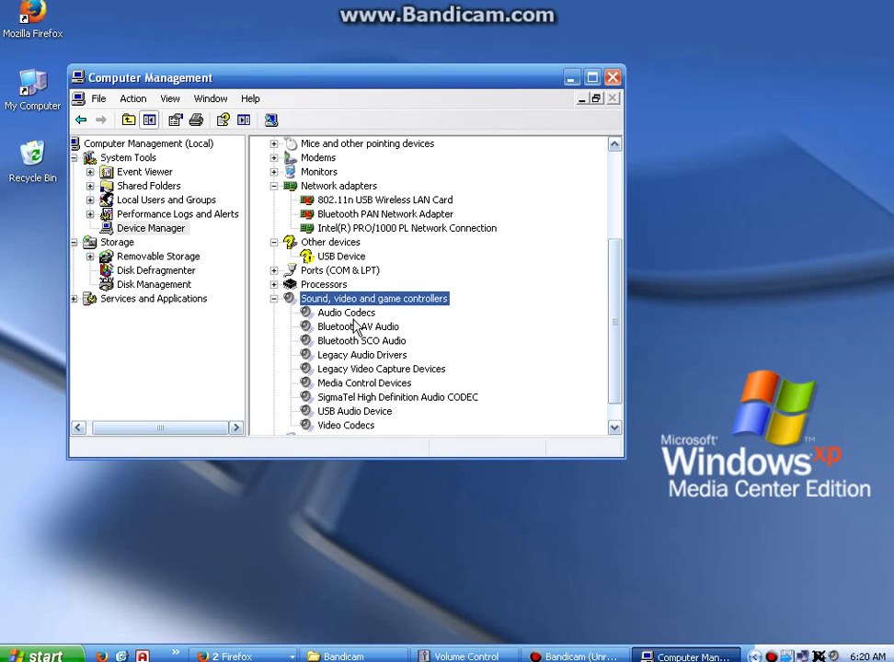
# Step: Expand System devices and Universal Serial Bus controllers, then scroll back up the list
pyautogui.scroll(-1, 398, 341)
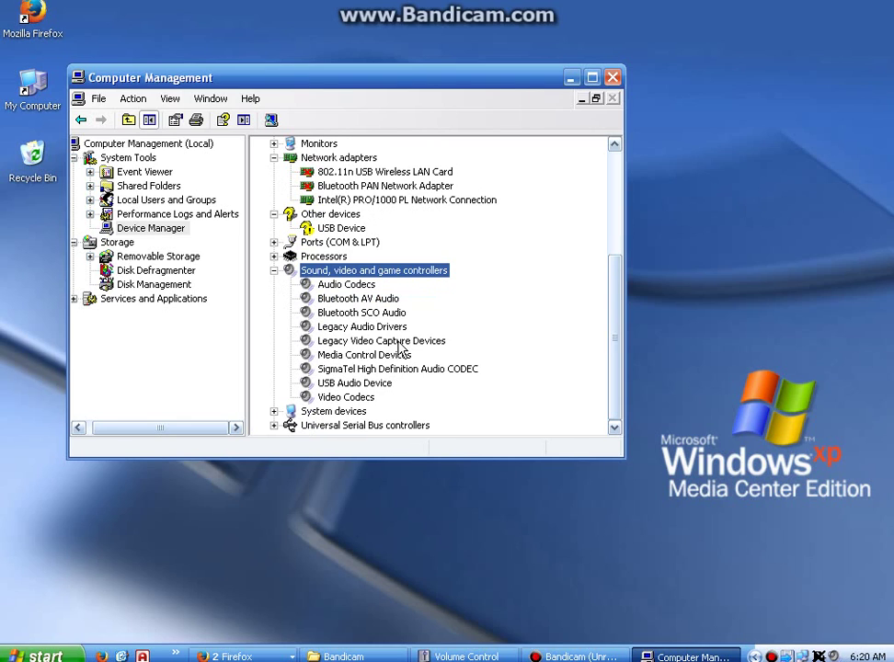
pyautogui.click(360, 413)
pyautogui.doubleClick(342, 411)
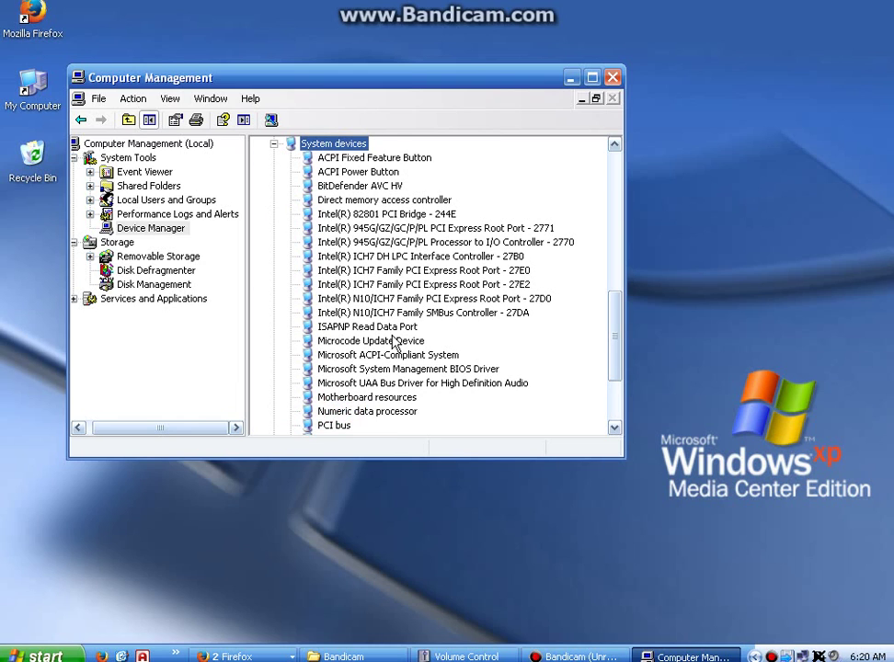
pyautogui.scroll(-2, 397, 343)
pyautogui.scroll(3, 396, 344)
pyautogui.scroll(-4, 396, 343)
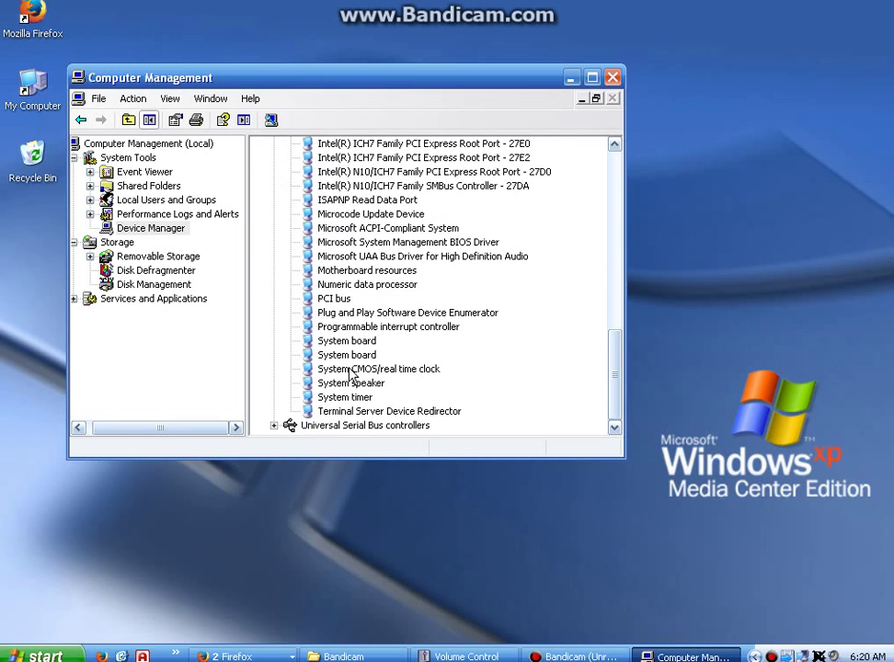
pyautogui.doubleClick(340, 427)
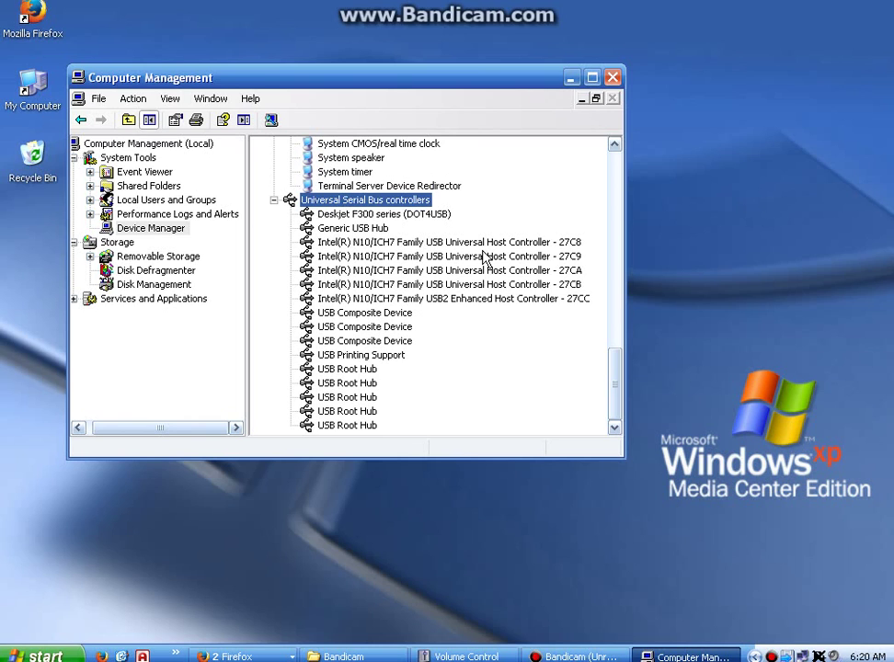
pyautogui.scroll(10, 423, 339)
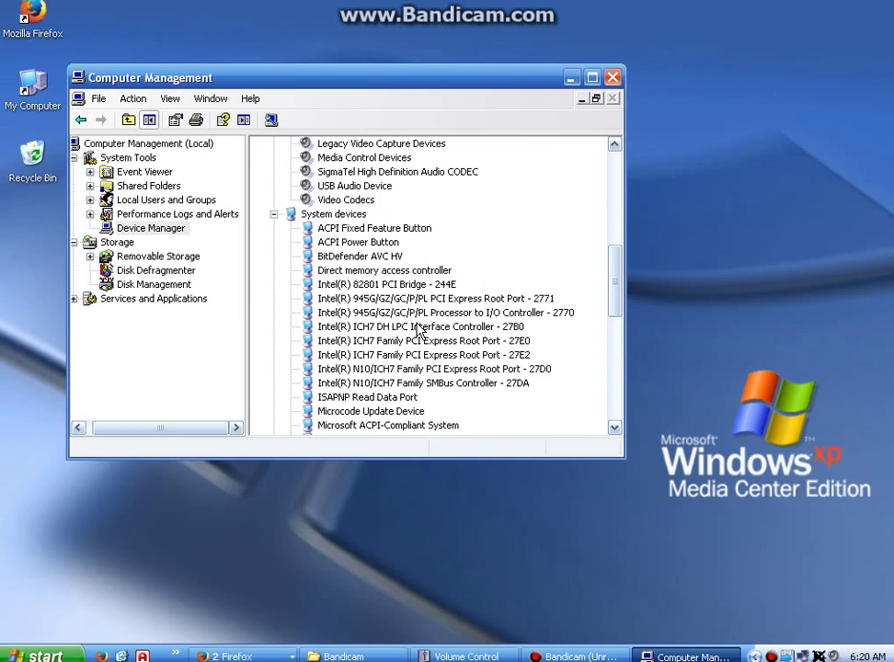
pyautogui.scroll(10, 418, 331)
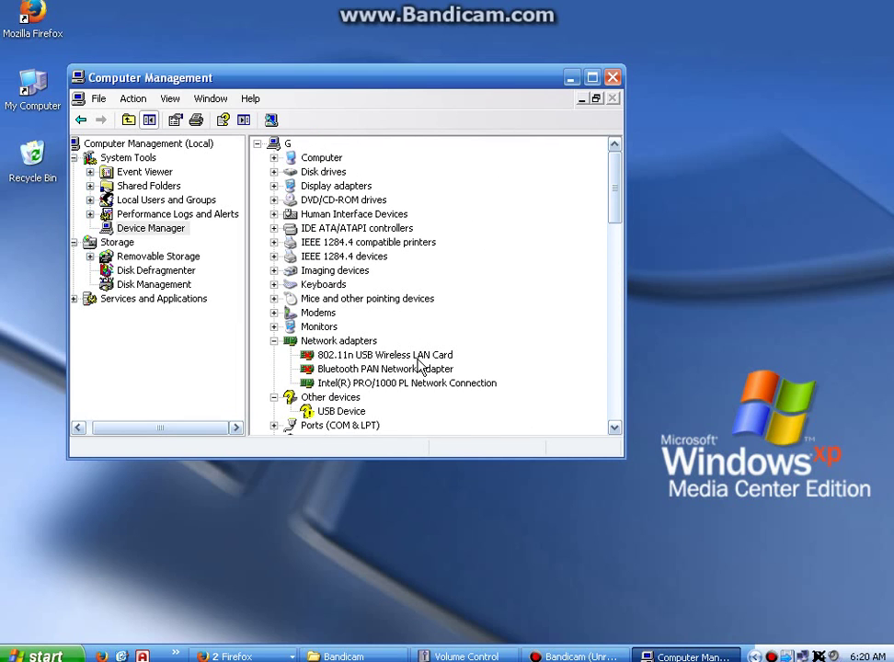
# Step: Dismiss the 802.11n USB Wireless LAN Card's context menu and expand Monitors
pyautogui.rightClick(310, 355)
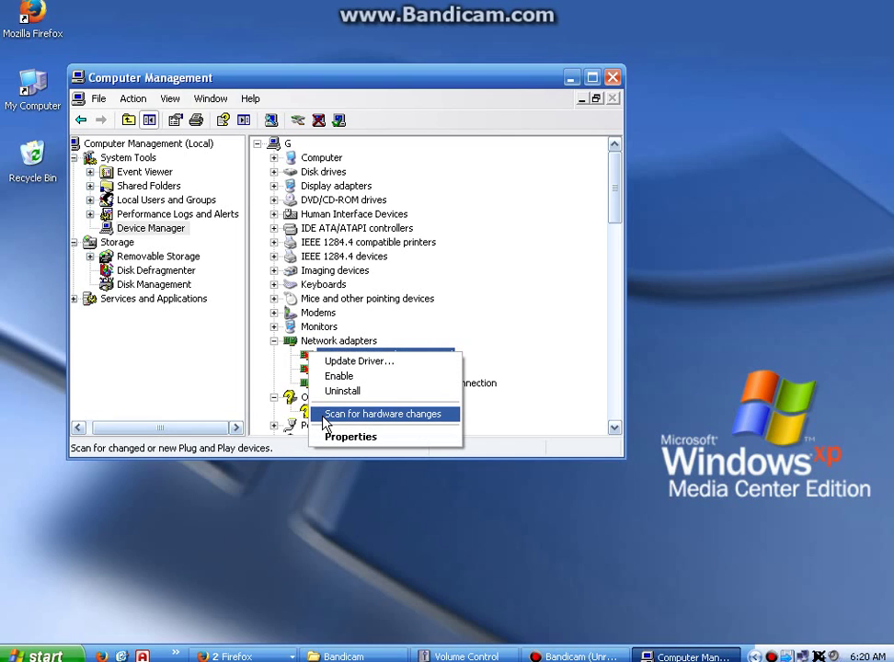
pyautogui.click(275, 375)
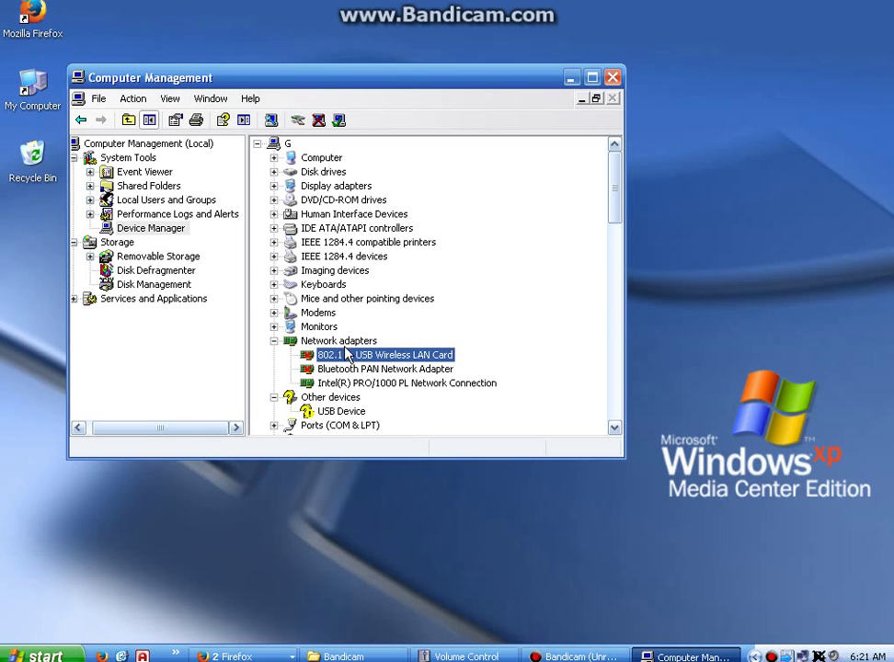
pyautogui.doubleClick(322, 326)
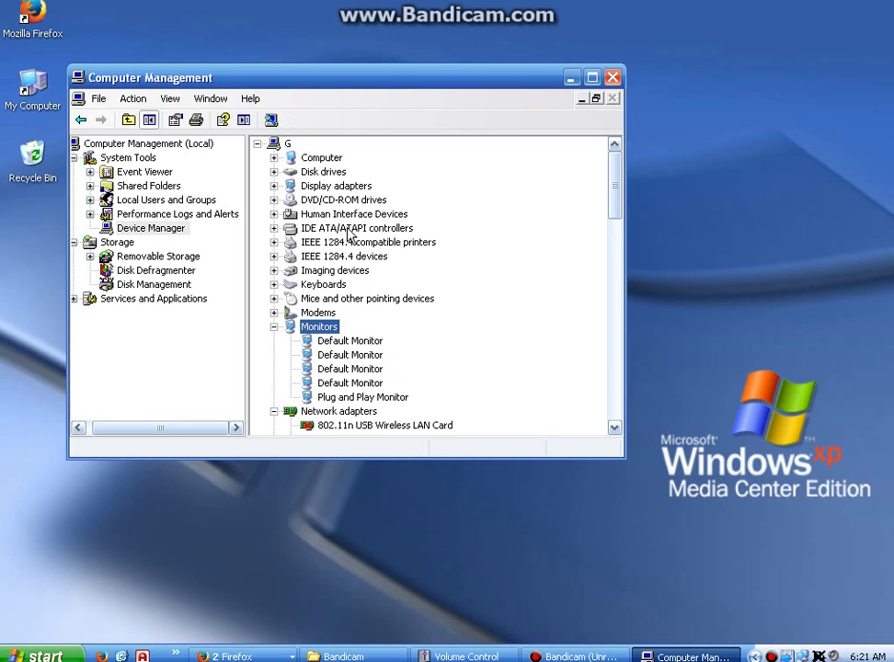
# Step: Expand Display adapters, DVD/CD-ROM drives and IDE ATA/ATAPI controllers, then close Computer Management
pyautogui.doubleClick(324, 186)
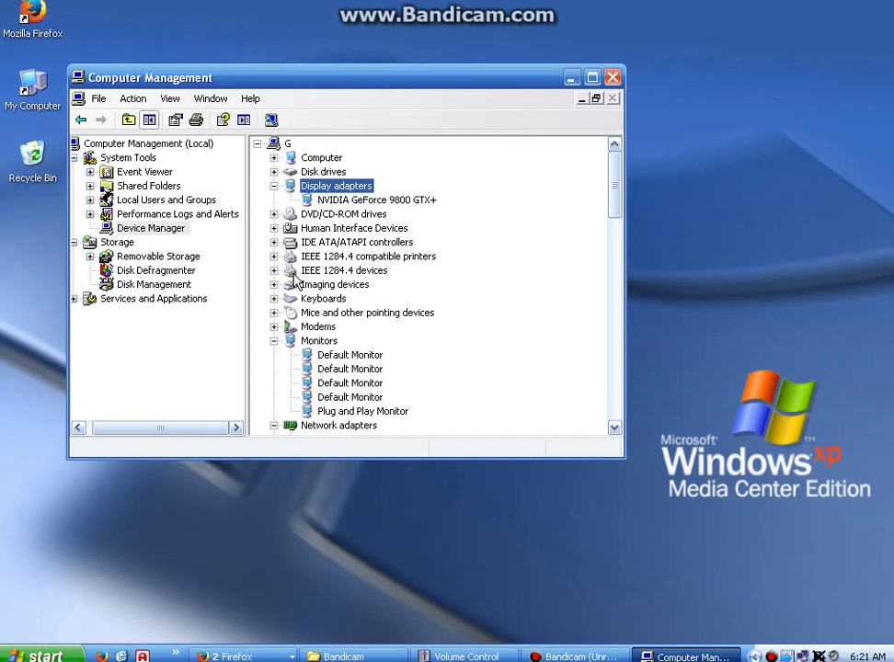
pyautogui.doubleClick(366, 214)
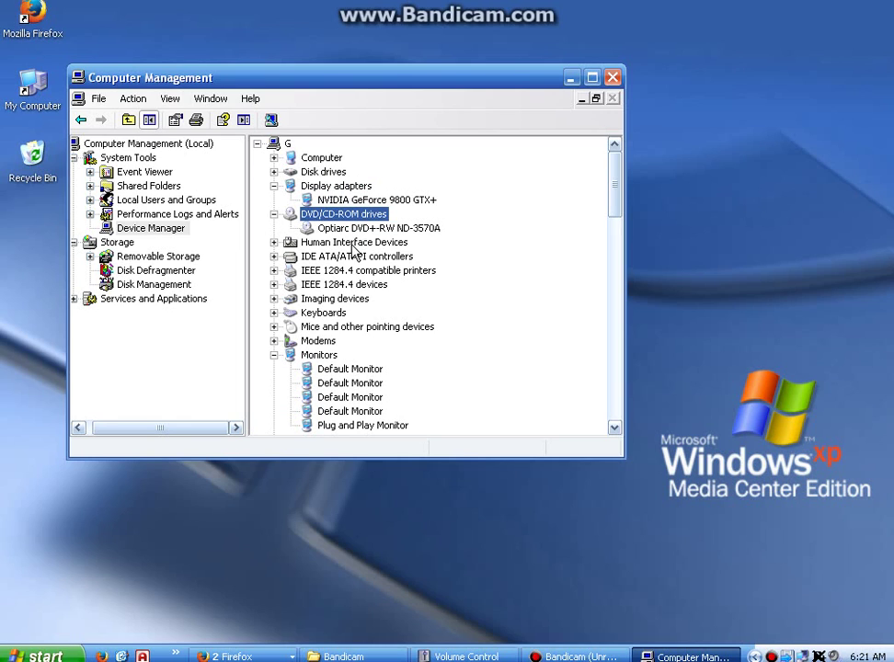
pyautogui.doubleClick(352, 256)
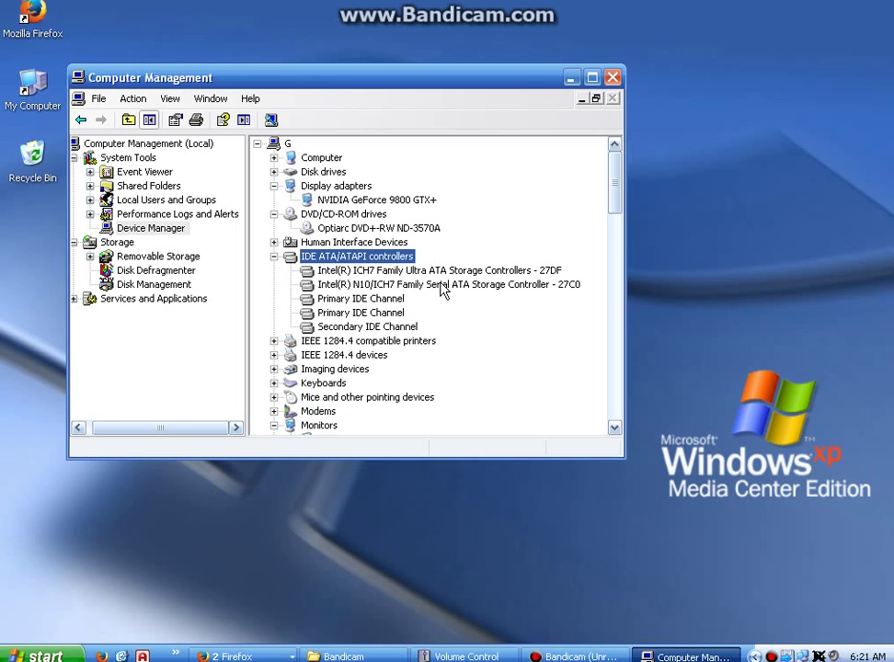
pyautogui.click(613, 78)
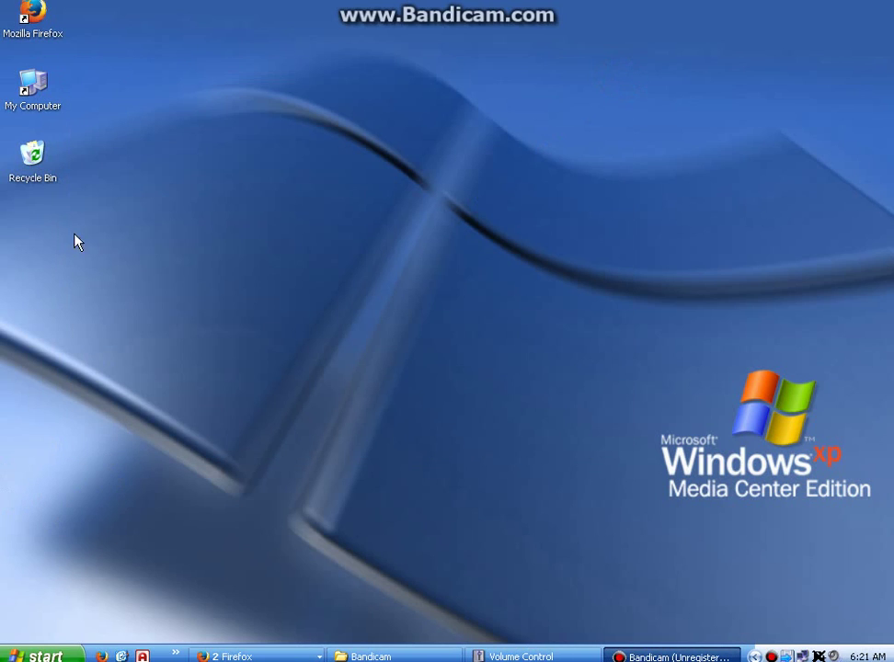
# Step: Open My Computer's System Properties from Start and launch Device Manager from the Hardware tab
pyautogui.click(55, 657)
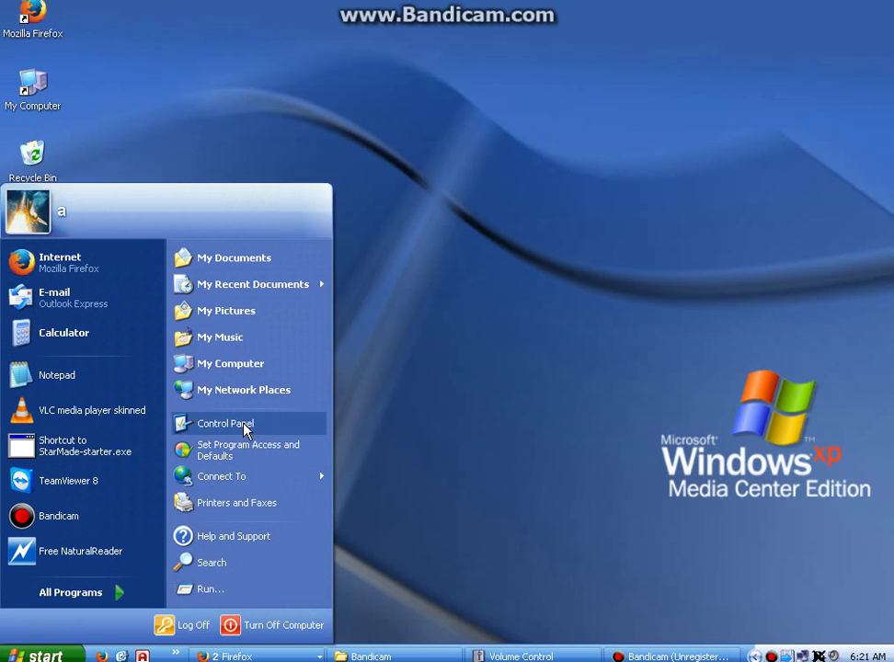
pyautogui.rightClick(257, 367)
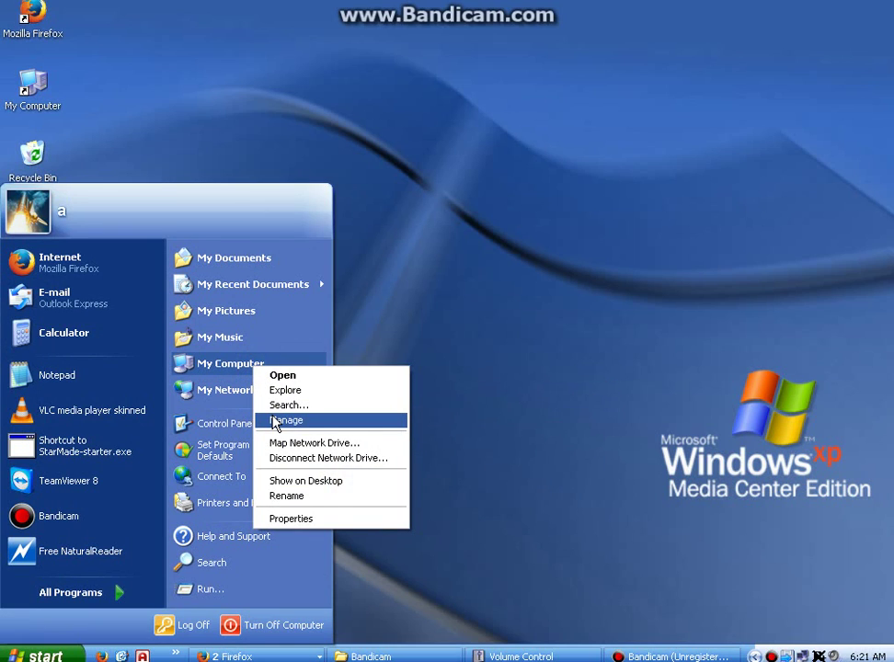
pyautogui.click(288, 520)
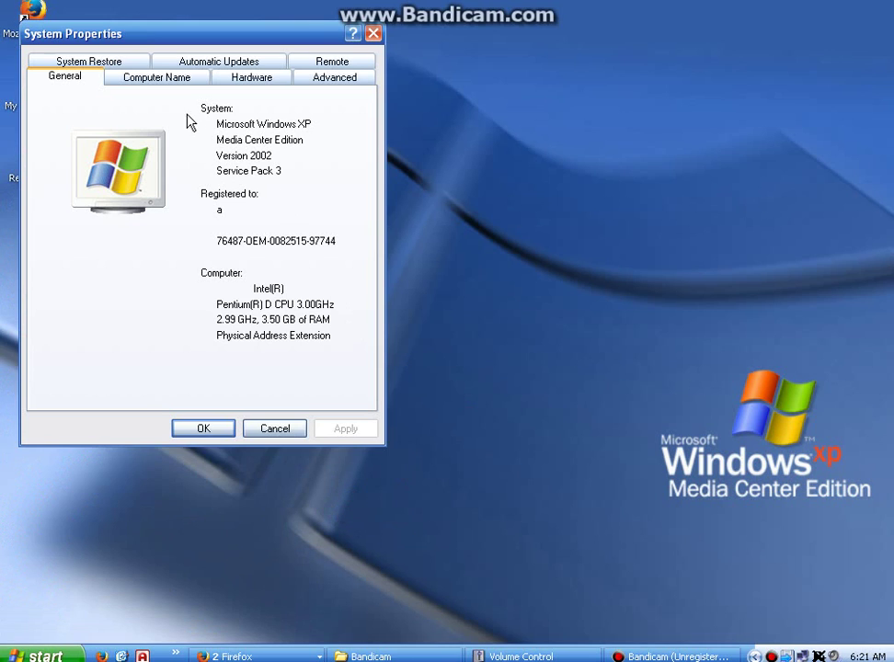
pyautogui.click(252, 78)
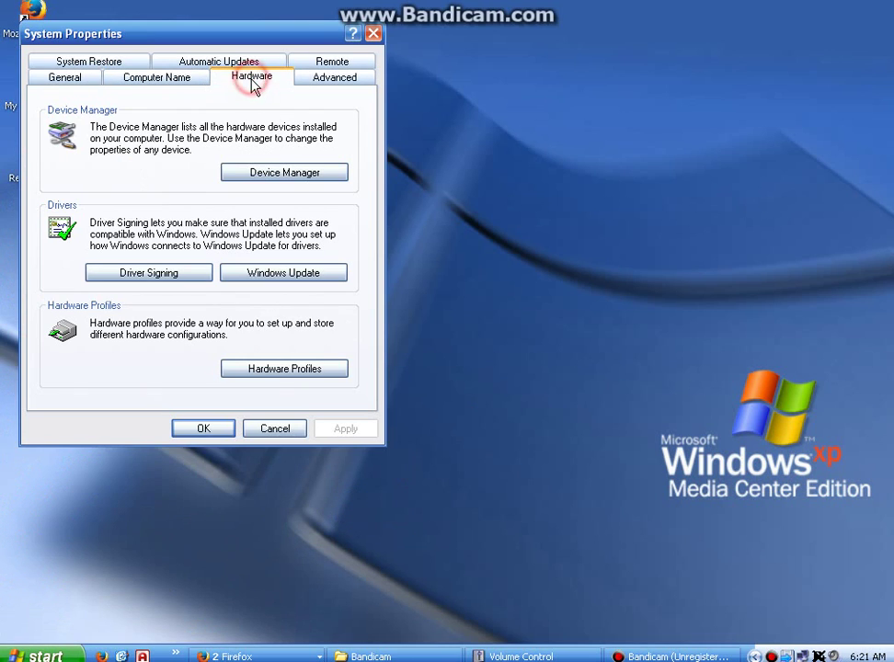
pyautogui.click(295, 172)
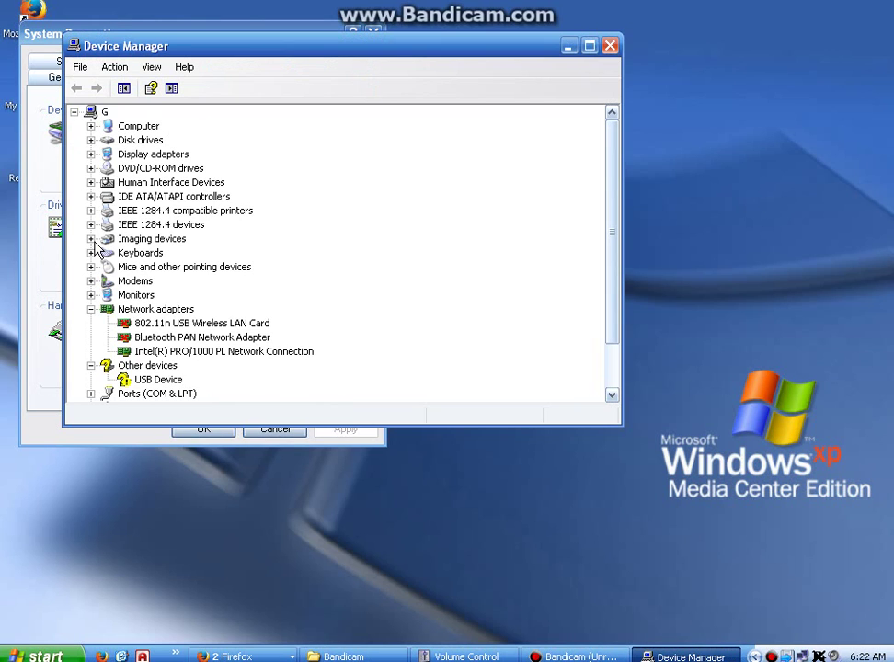
# Step: Move Device Manager aside, scroll its device tree, then close it and System Properties
pyautogui.moveTo(286, 54); pyautogui.dragTo(445, 179)
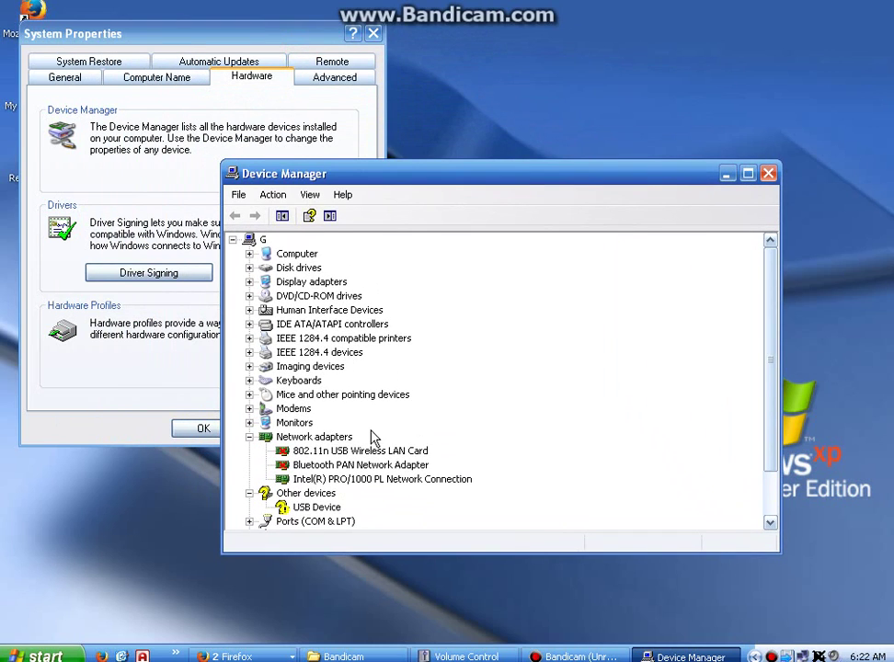
pyautogui.scroll(-2, 391, 422)
pyautogui.scroll(1, 390, 425)
pyautogui.scroll(1, 366, 313)
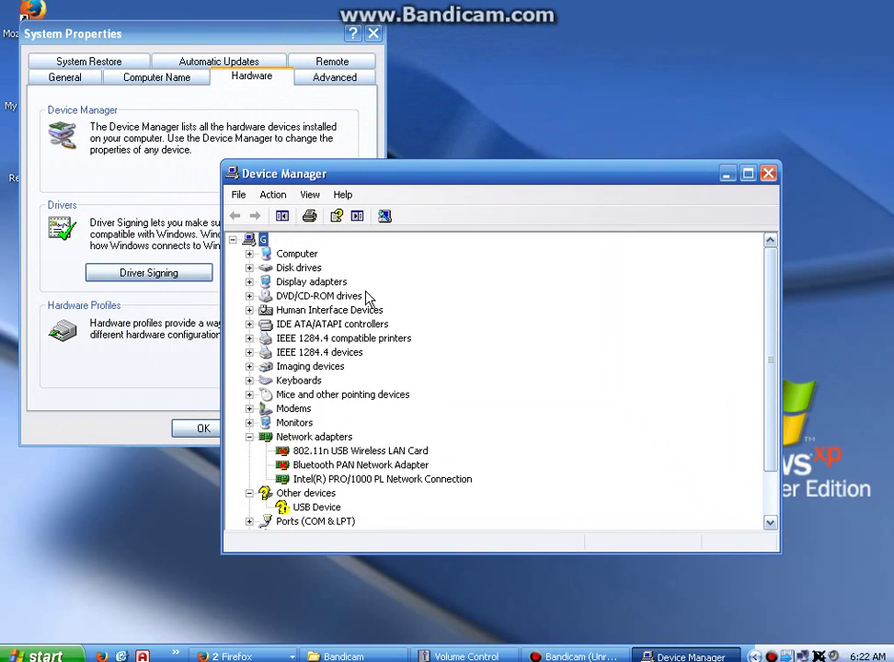
pyautogui.click(771, 175)
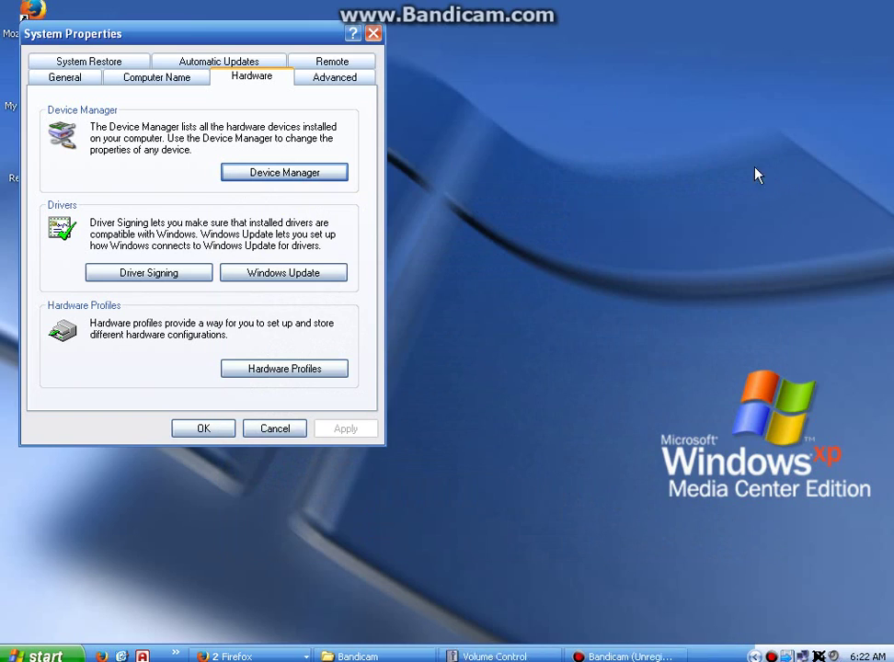
pyautogui.click(374, 34)
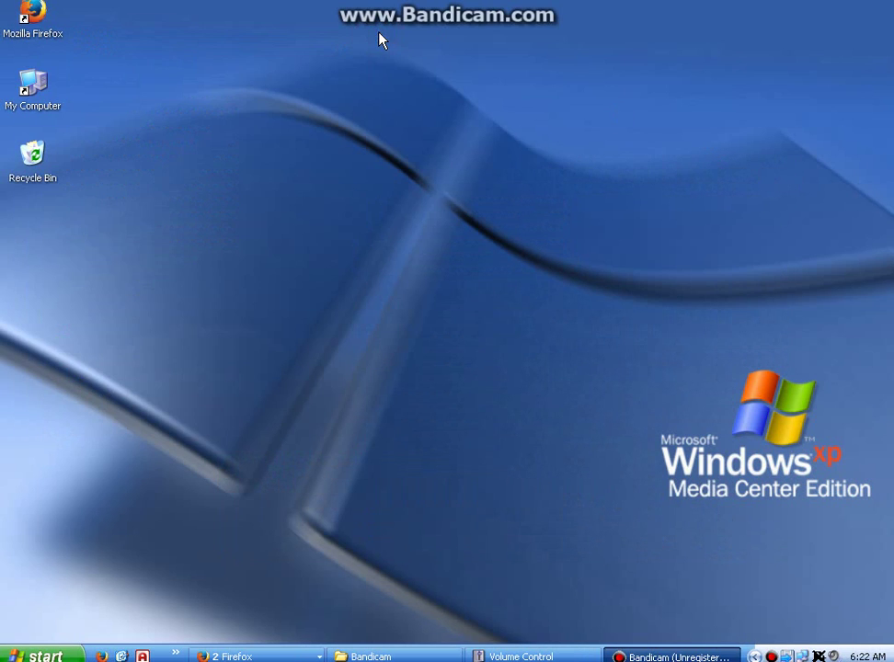
# Step: Open System Properties from the Control Panel's System item
pyautogui.click(41, 655)
pyautogui.click(229, 428)
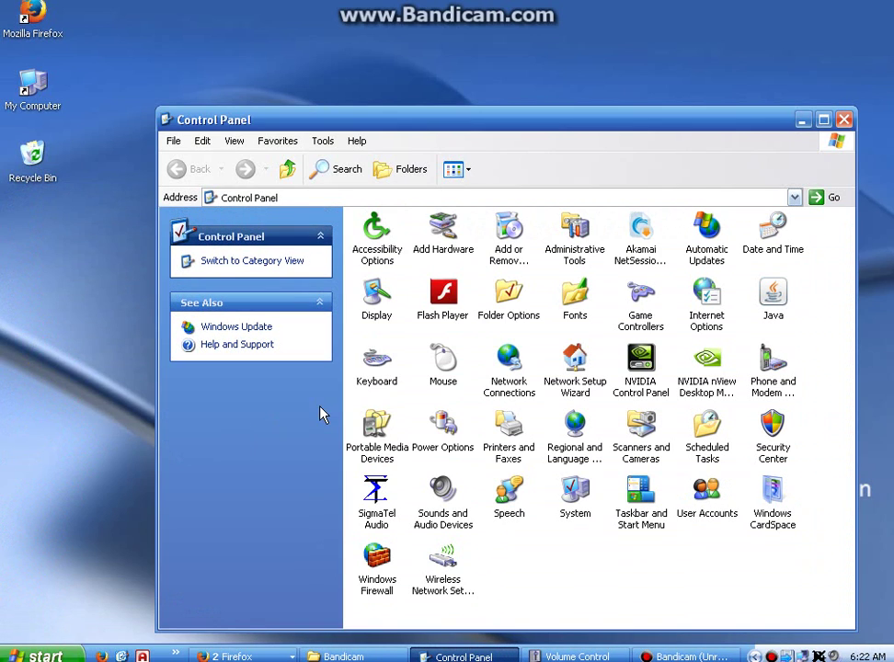
pyautogui.click(575, 497)
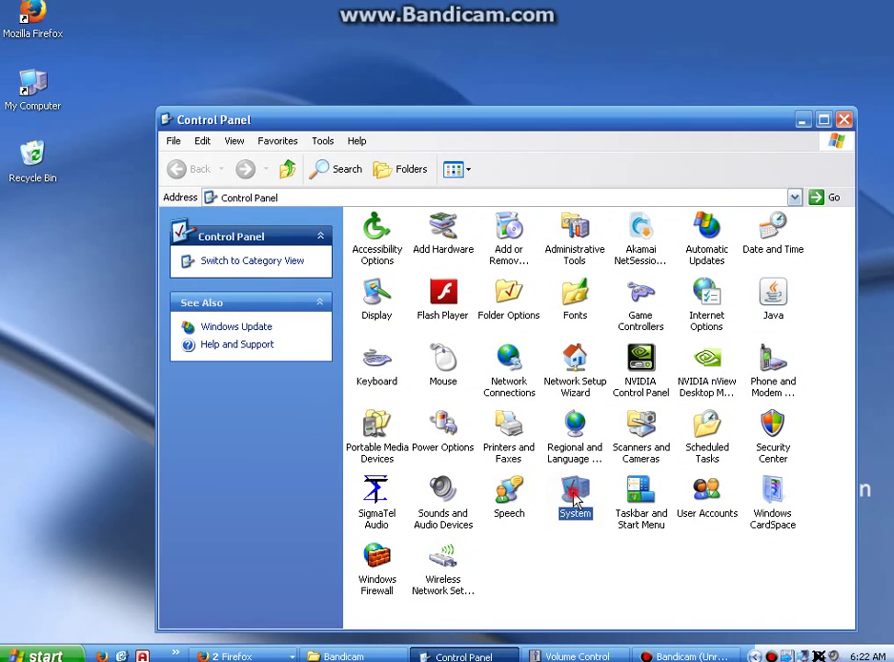
pyautogui.doubleClick(575, 497)
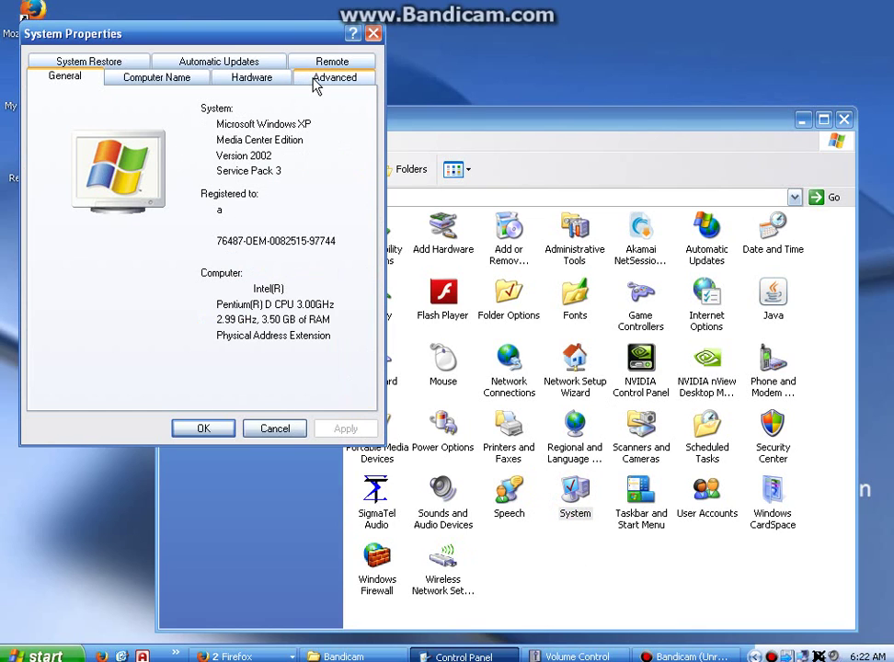
# Step: Launch Device Manager from the Hardware tab, then close it and System Properties
pyautogui.click(264, 77)
pyautogui.click(275, 174)
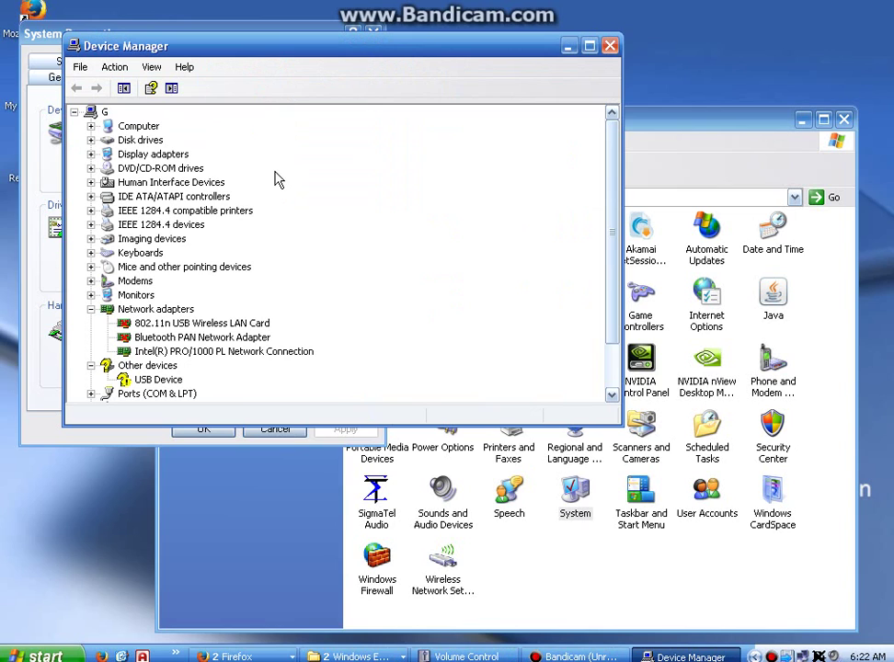
pyautogui.click(611, 52)
pyautogui.click(373, 31)
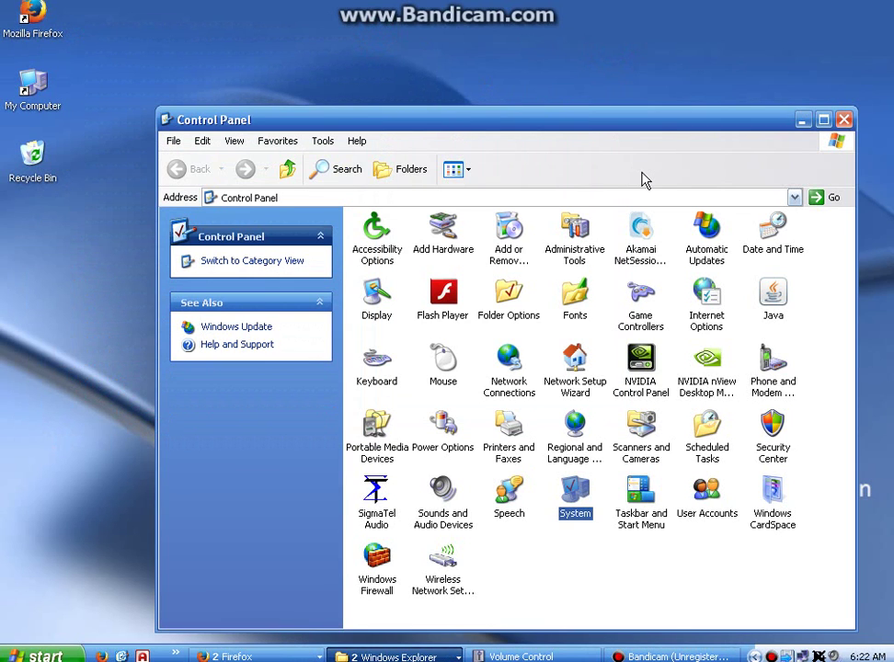